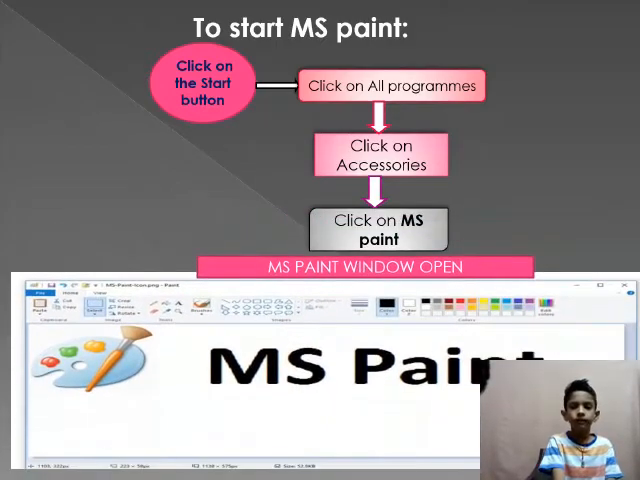
# Advance the presentation from the 'To start MS paint' slide to the Paint window slide.
pyautogui.click(394, 313)
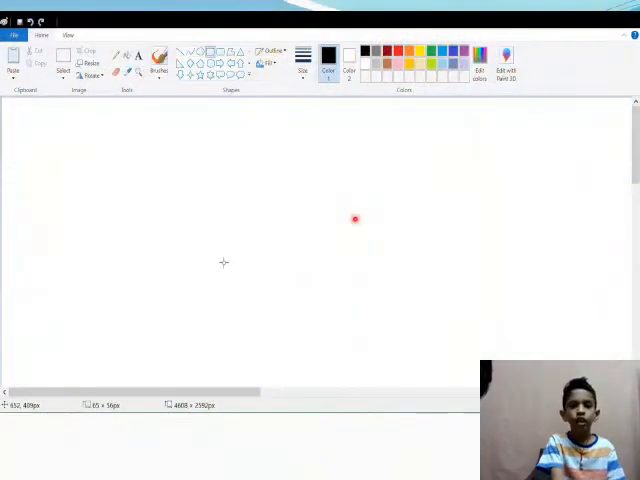
# Draw the rectangular house body and a triangle roof sitting on top of it.
pyautogui.moveTo(221, 260); pyautogui.dragTo(347, 371)
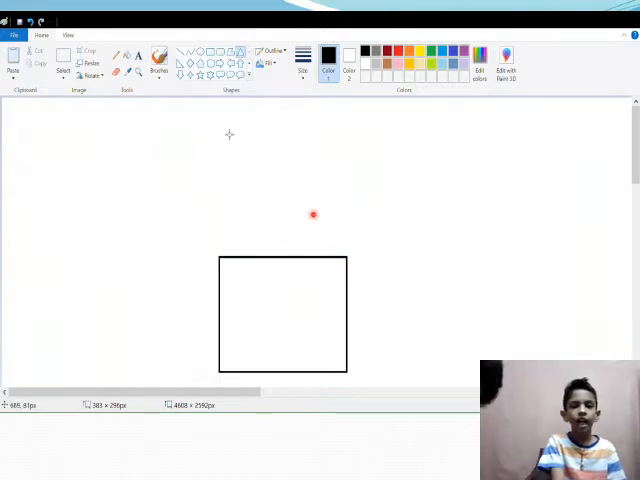
pyautogui.moveTo(229, 134); pyautogui.dragTo(353, 260)
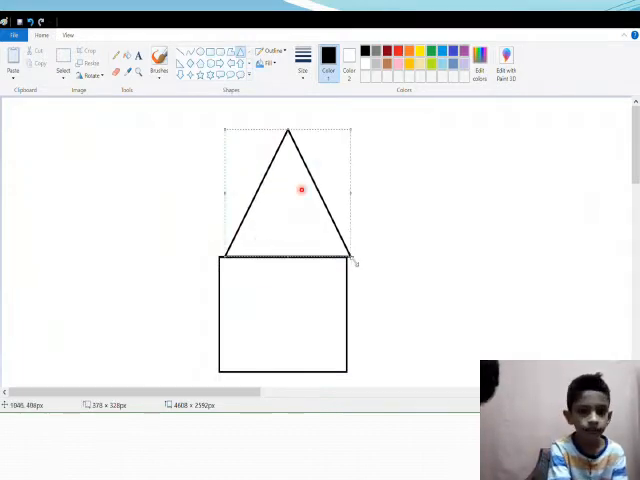
pyautogui.click(391, 237)
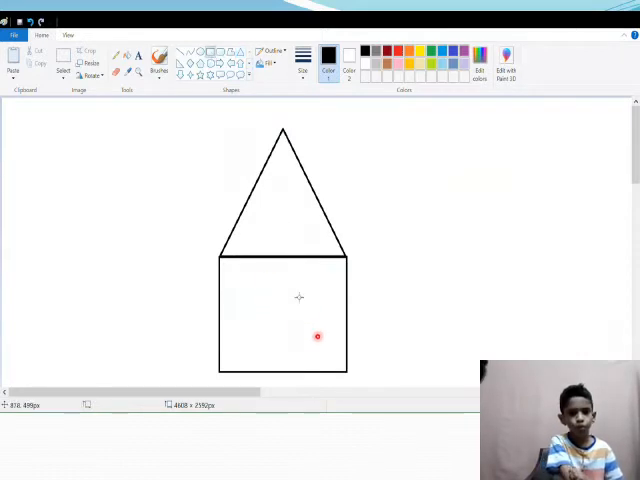
# Add a tall door and a small square window inside the house body.
pyautogui.moveTo(296, 304); pyautogui.dragTo(327, 374)
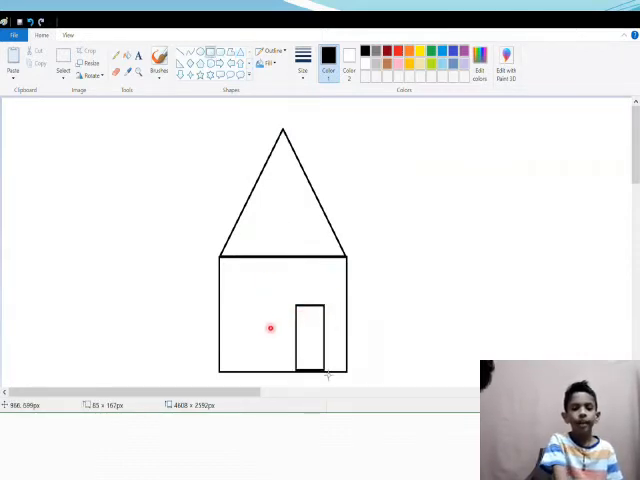
pyautogui.moveTo(248, 312); pyautogui.dragTo(270, 334)
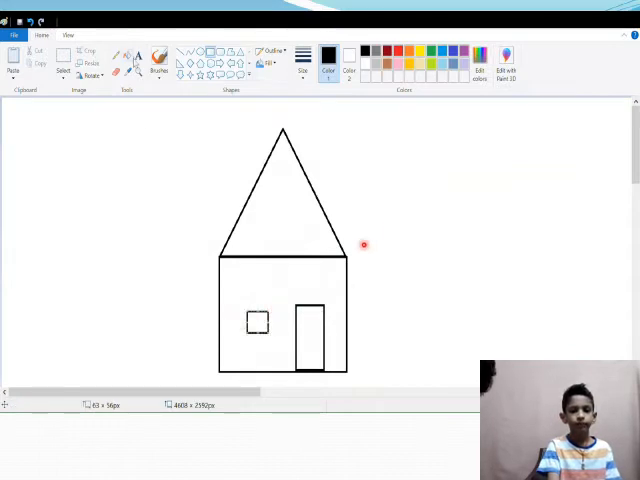
pyautogui.click(130, 58)
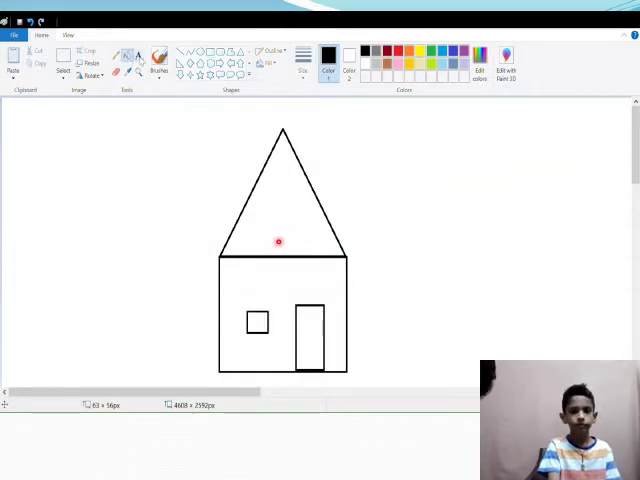
# Fill the house body red and, after undoing a red roof fill, colour the roof yellow.
pyautogui.click(387, 54)
pyautogui.click(289, 346)
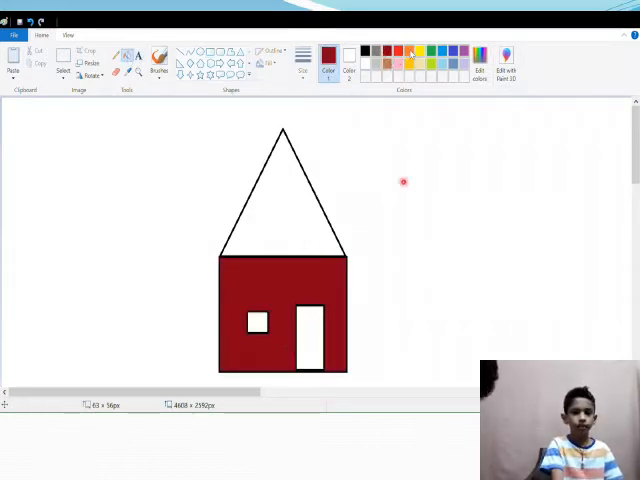
pyautogui.click(284, 212)
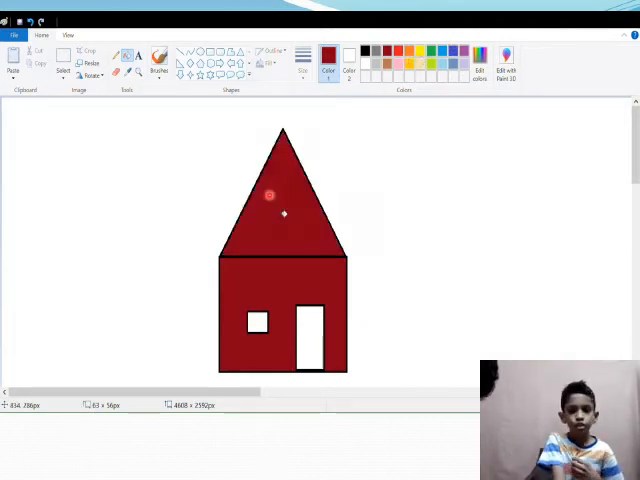
pyautogui.hotkey('ctrl', 'z')
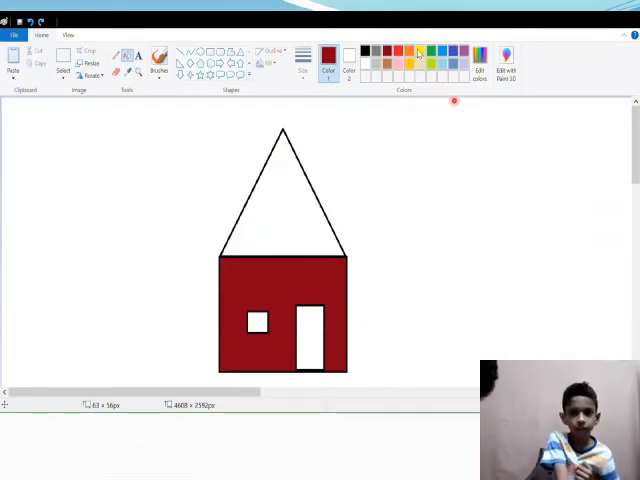
pyautogui.click(302, 195)
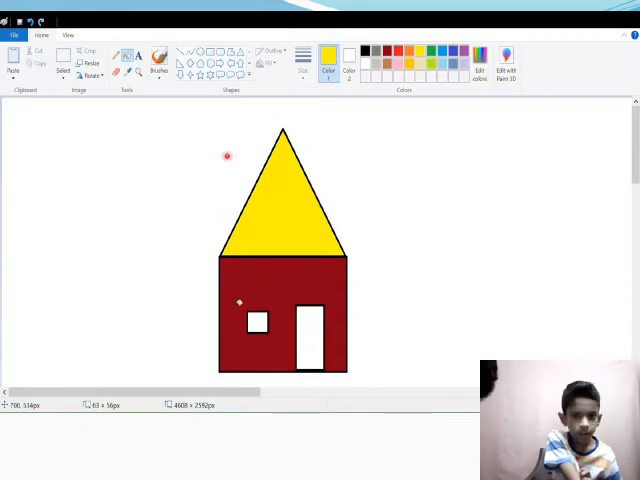